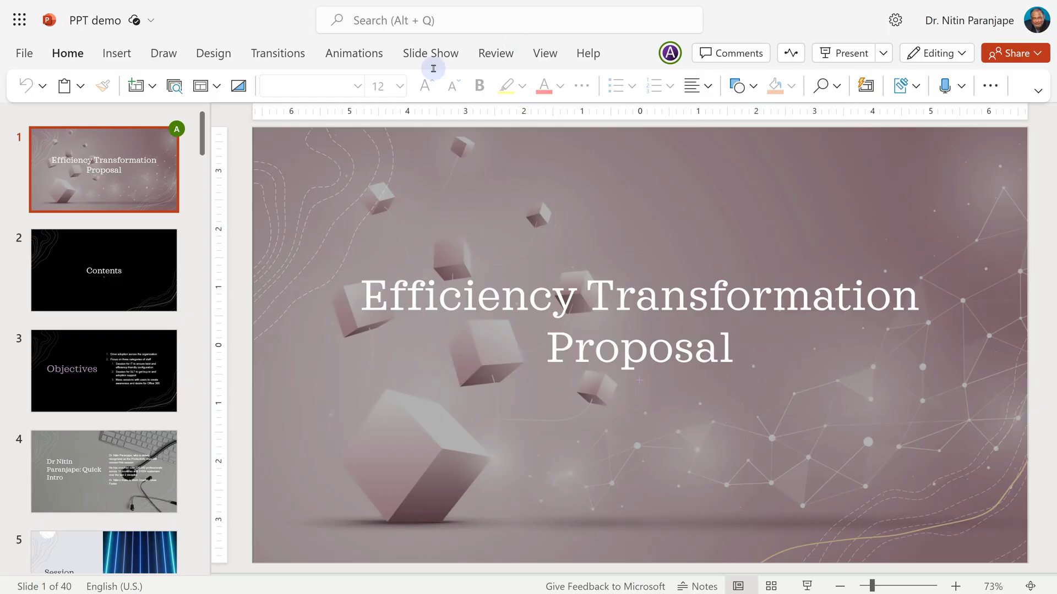
# Step: Preview the July 11, 2:09 PM version of PPT demo at its Contents slide
pyautogui.click(108, 21)
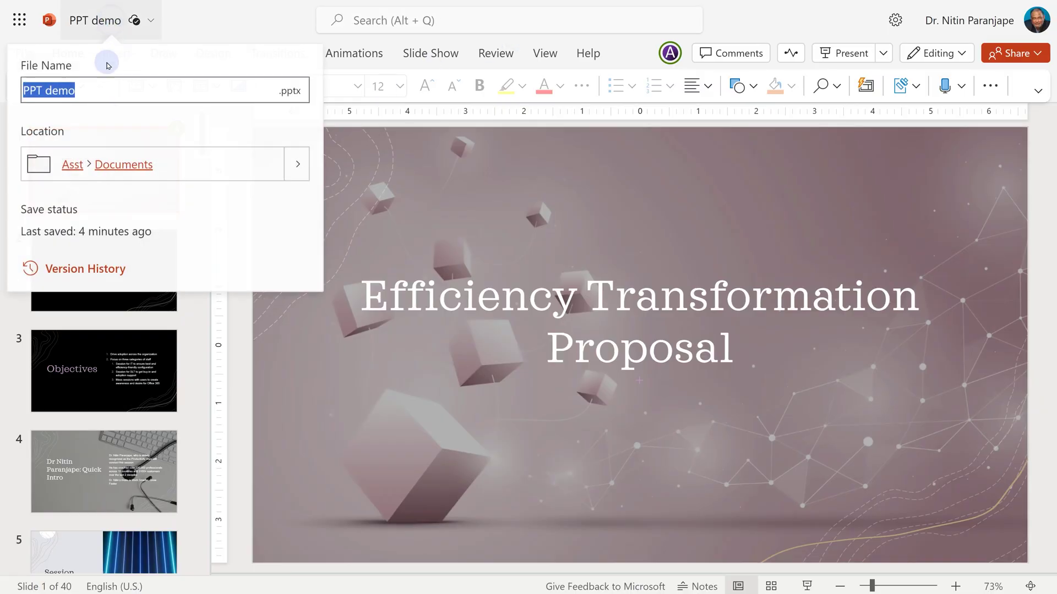
pyautogui.click(99, 269)
pyautogui.click(879, 200)
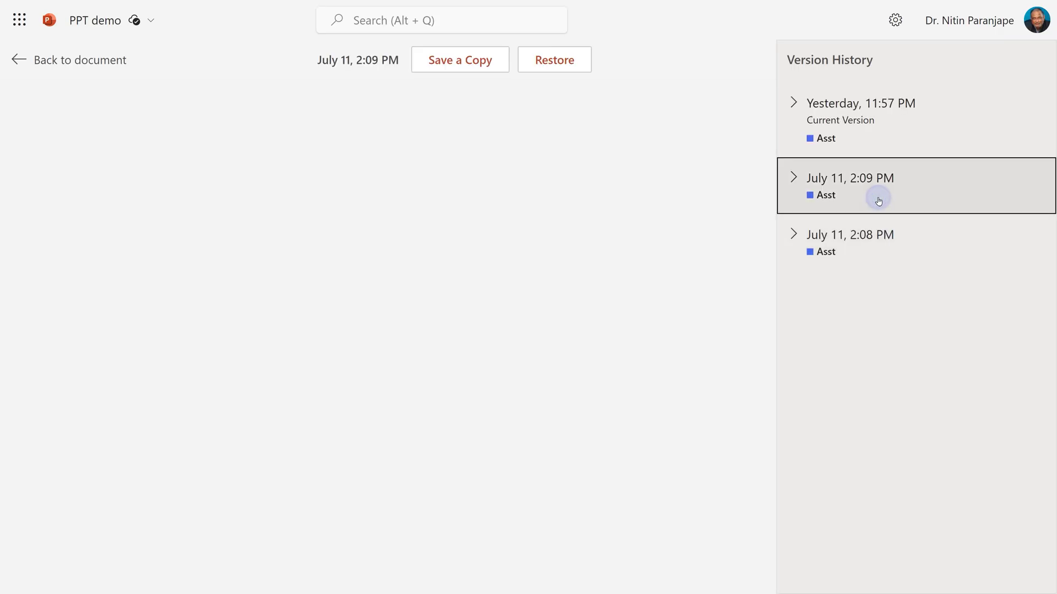
pyautogui.click(66, 271)
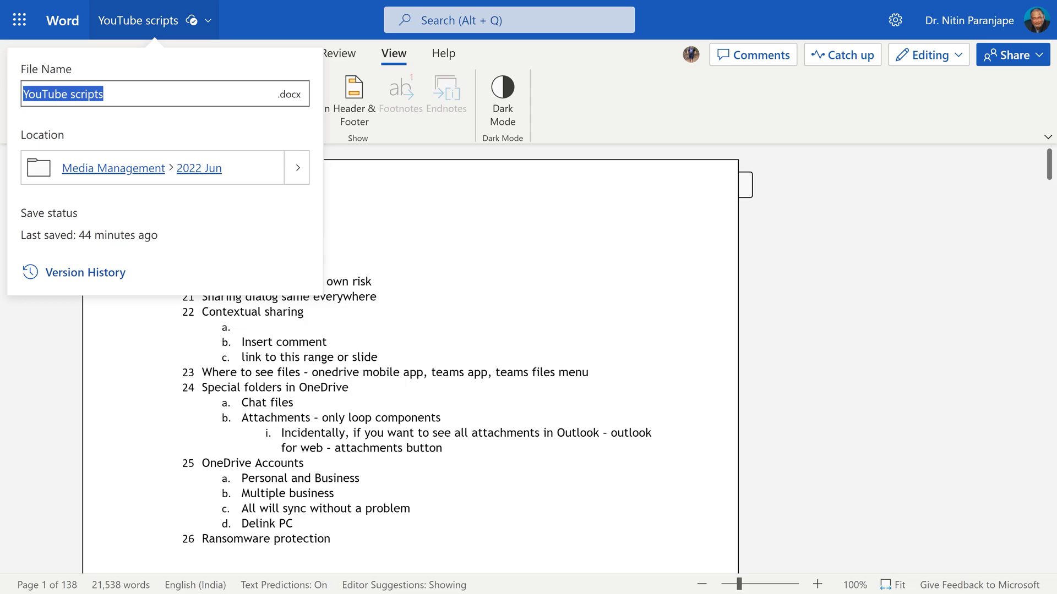
# Step: Open YouTube scripts' version history, then view tag formatter's July 25, 11:01 PM version
pyautogui.click(85, 273)
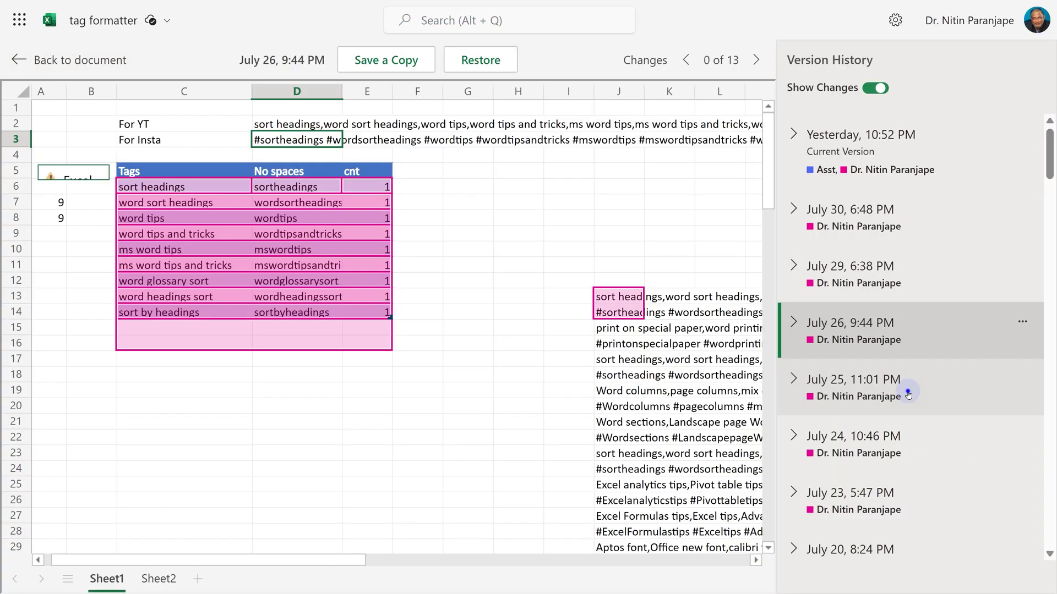
pyautogui.click(907, 394)
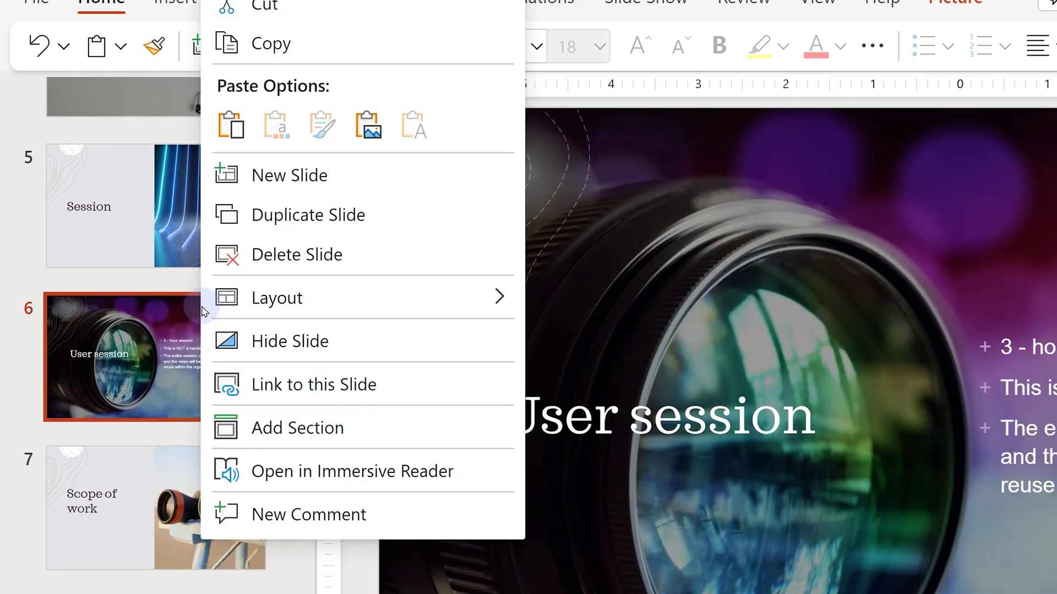
pyautogui.click(332, 507)
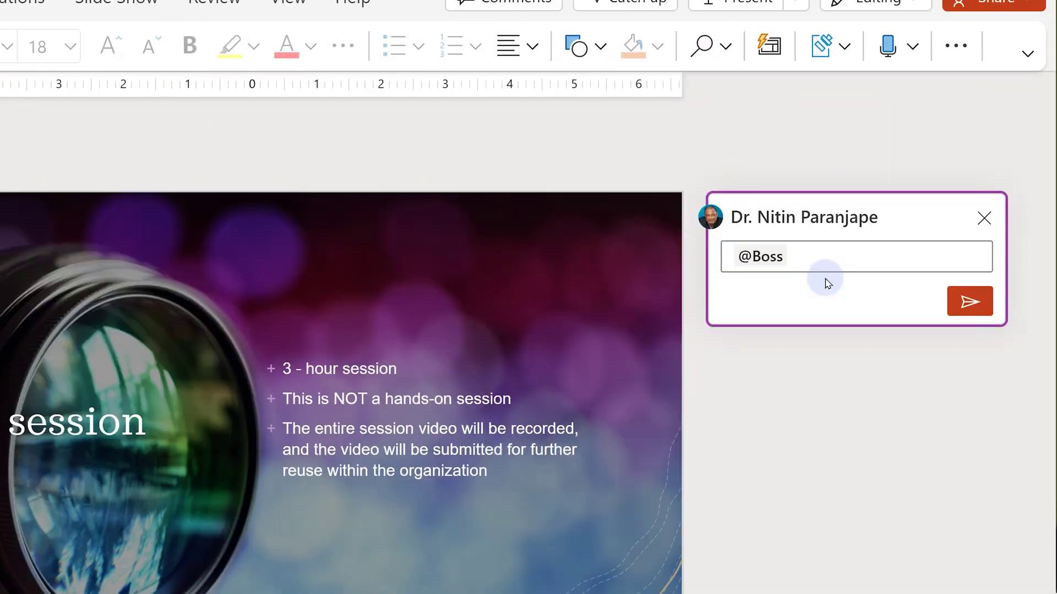
pyautogui.write('is this ok?')
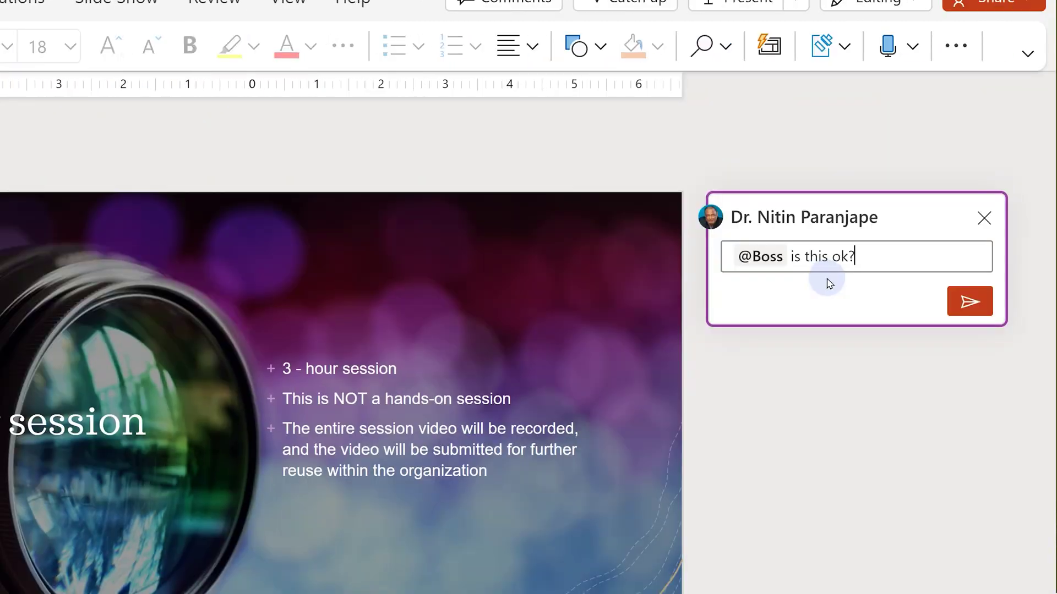
pyautogui.click(983, 313)
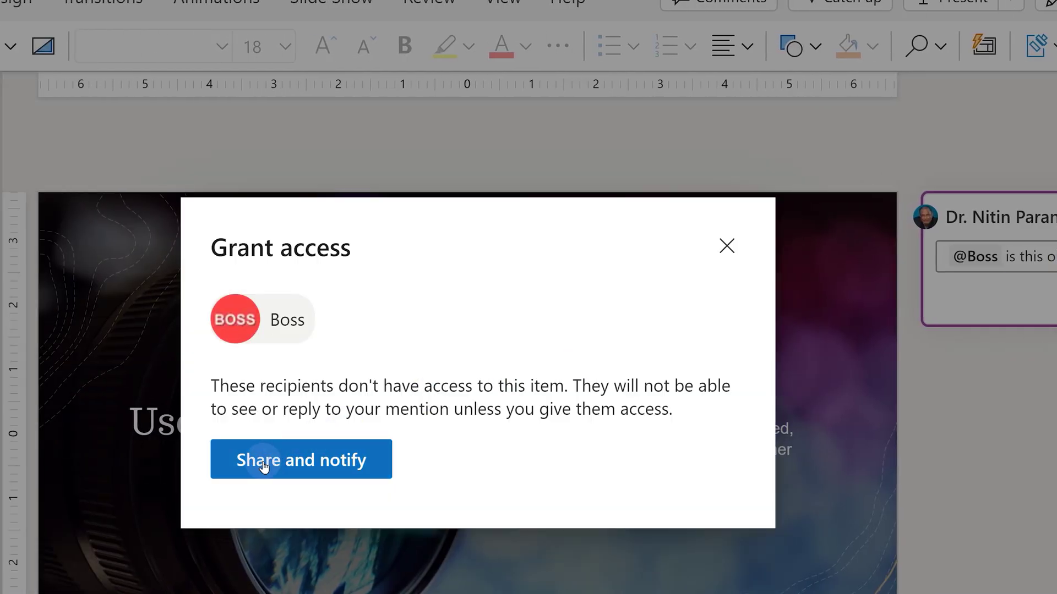
pyautogui.click(263, 465)
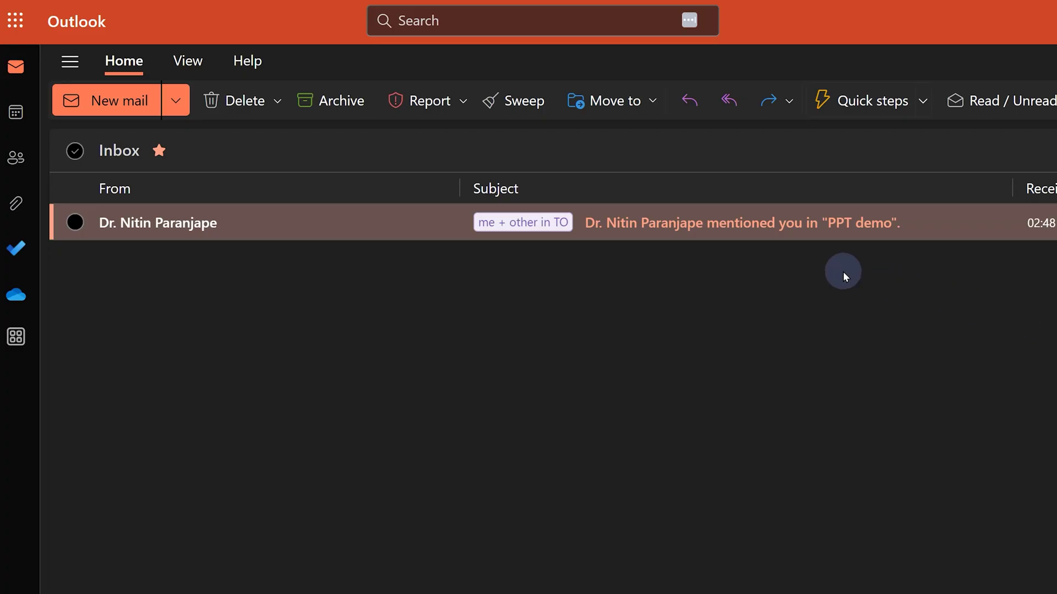
# Step: Reply 'Looks good. Go ahead.' to the slide comment from the Outlook mention email
pyautogui.click(774, 222)
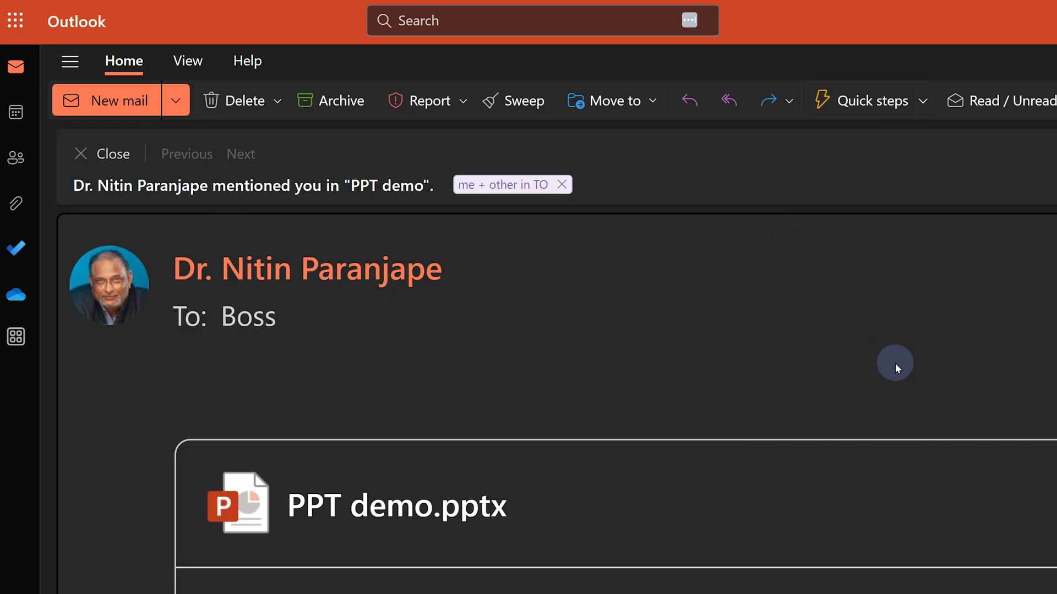
pyautogui.scroll(-10, 923, 380)
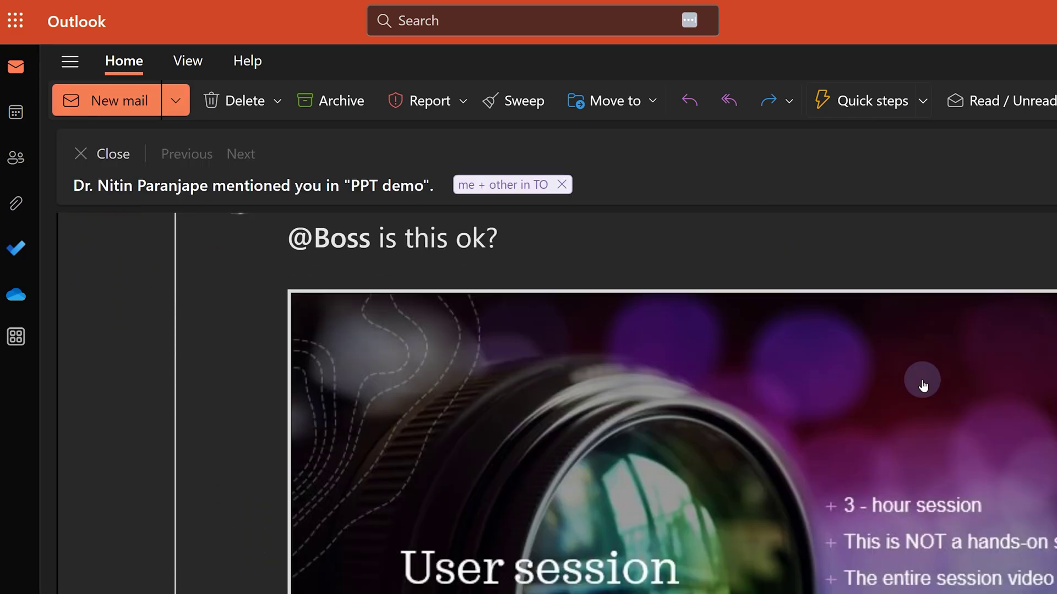
pyautogui.scroll(-10, 922, 380)
pyautogui.click(755, 453)
pyautogui.write('Looks good.')
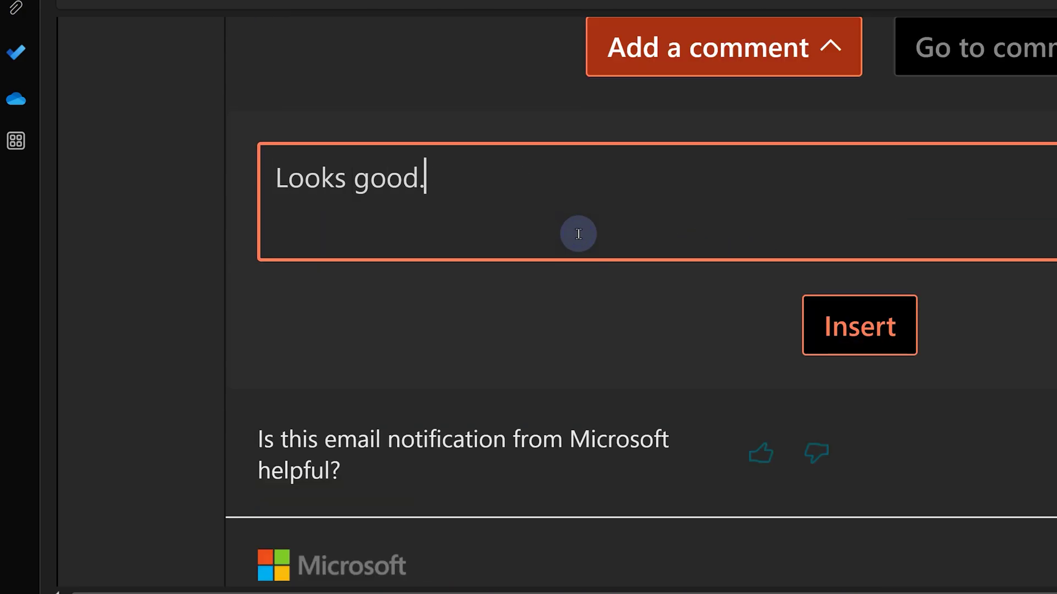
pyautogui.write(' Go ahead.')
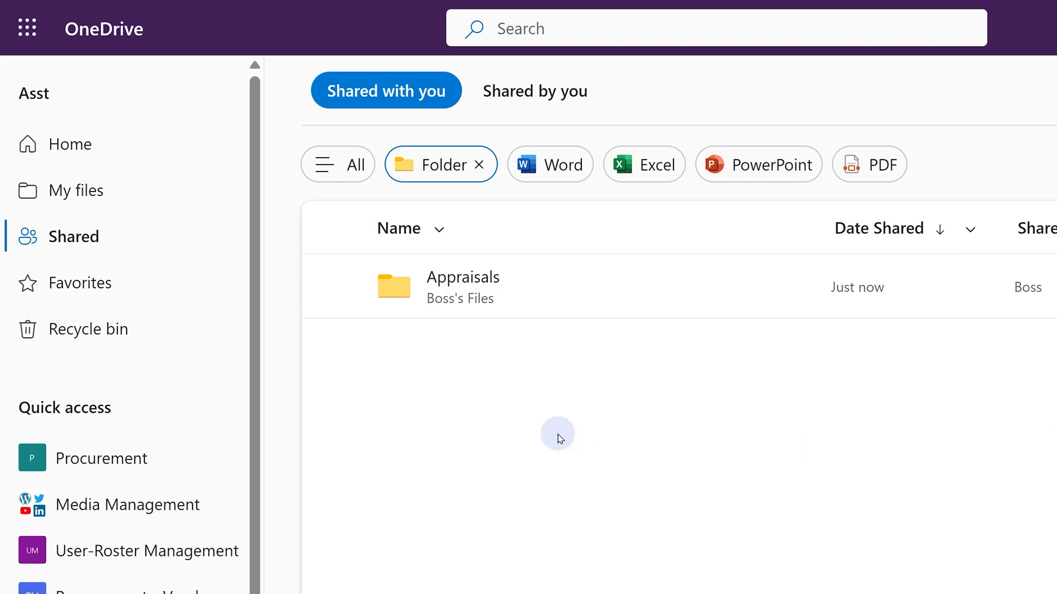
# Step: Add the shared Appraisals folder as a shortcut in My files
pyautogui.click(414, 112)
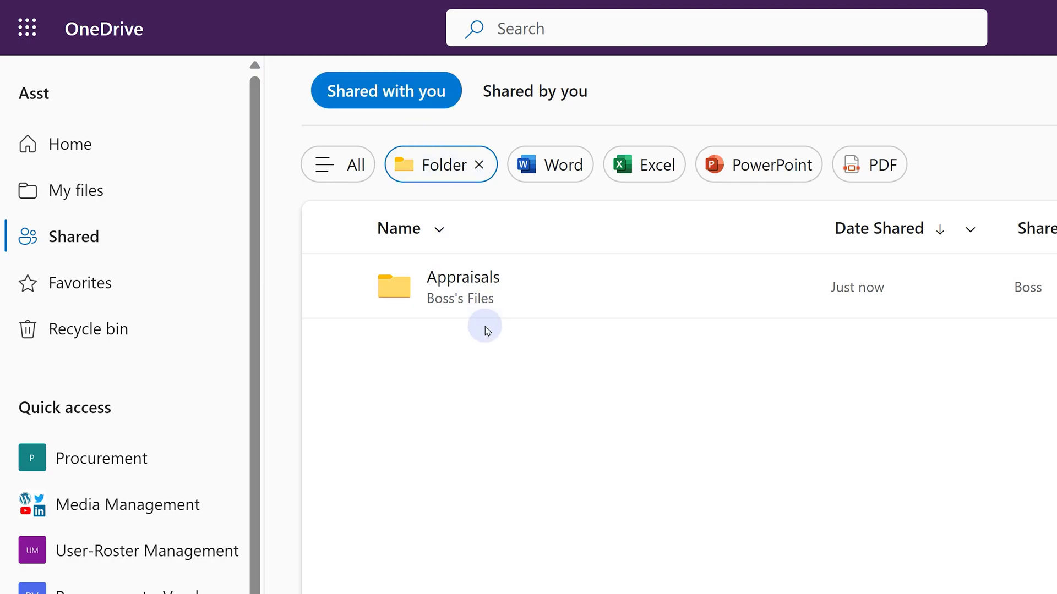
pyautogui.click(326, 286)
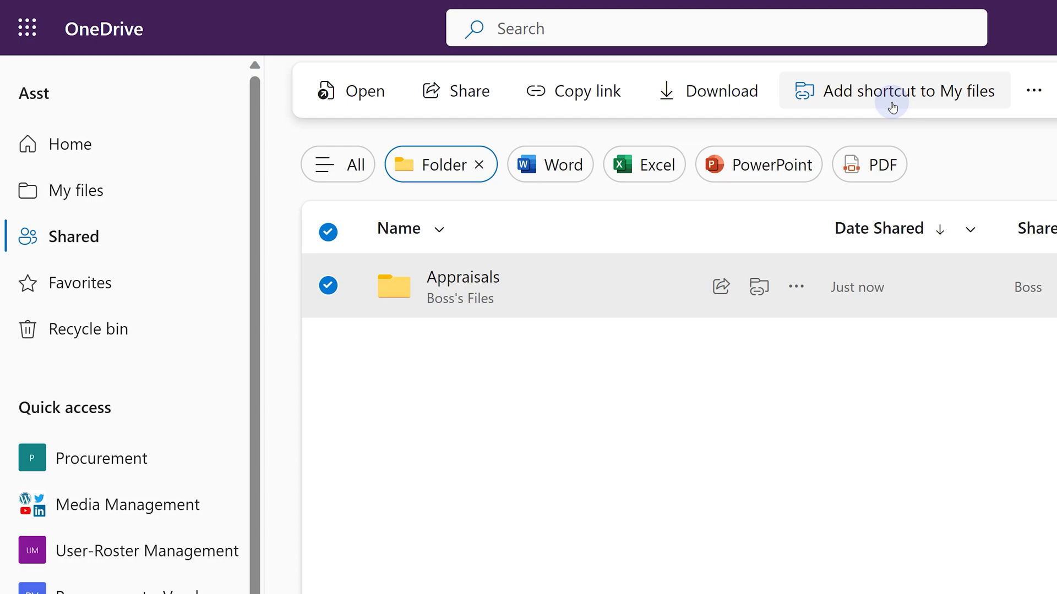
pyautogui.click(756, 294)
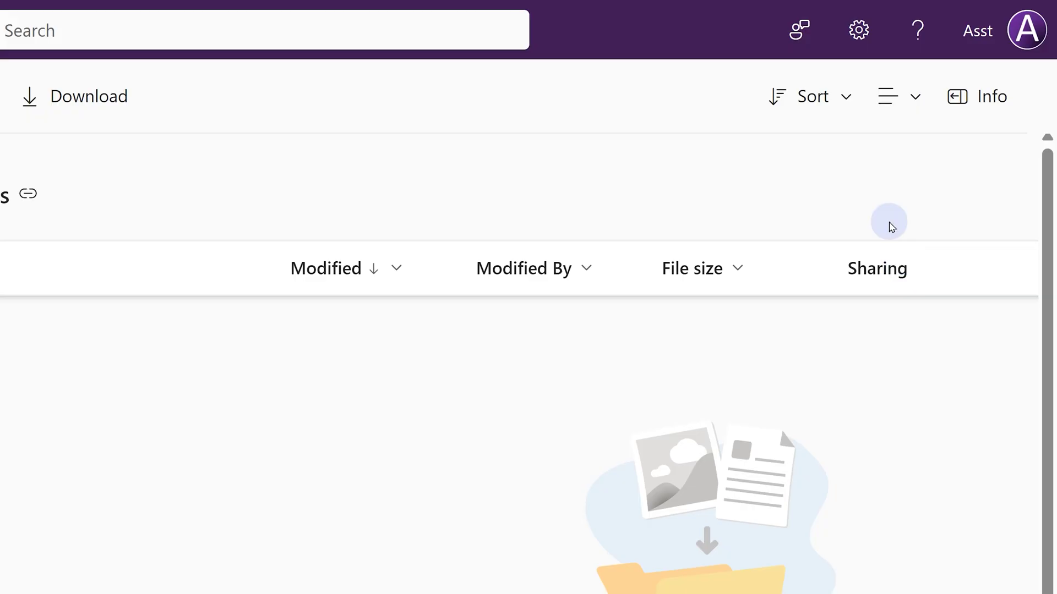
# Step: Open Restore your OneDrive from Settings and choose Custom date and time
pyautogui.click(859, 25)
pyautogui.click(800, 234)
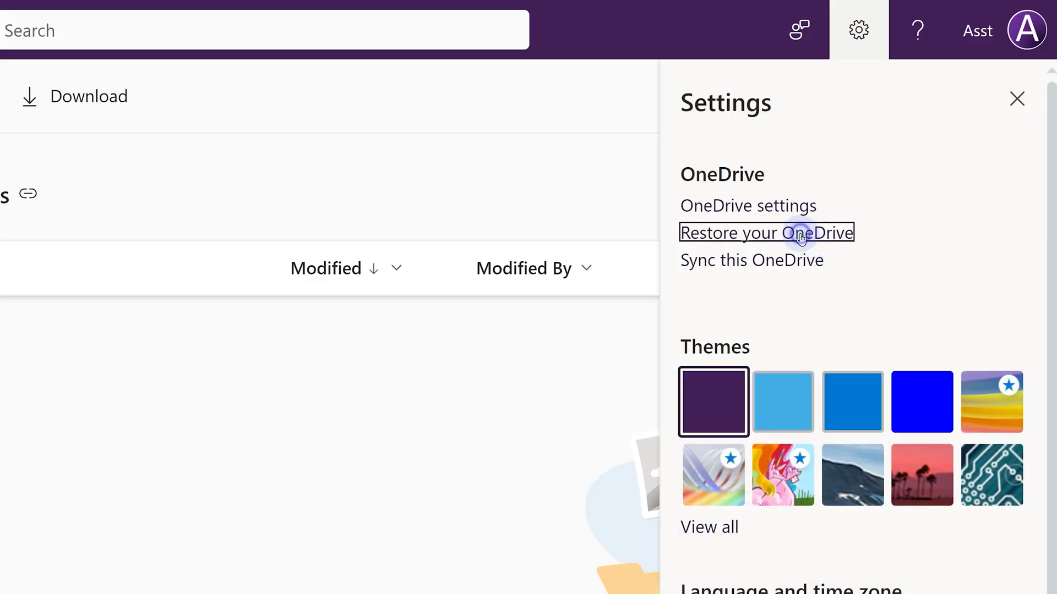
pyautogui.click(522, 299)
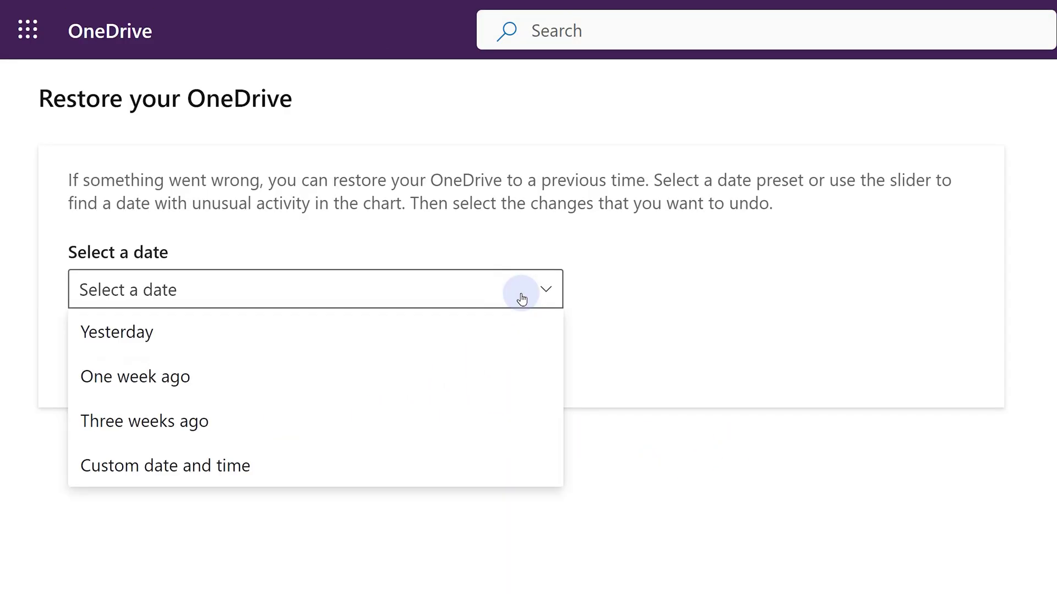
pyautogui.click(448, 459)
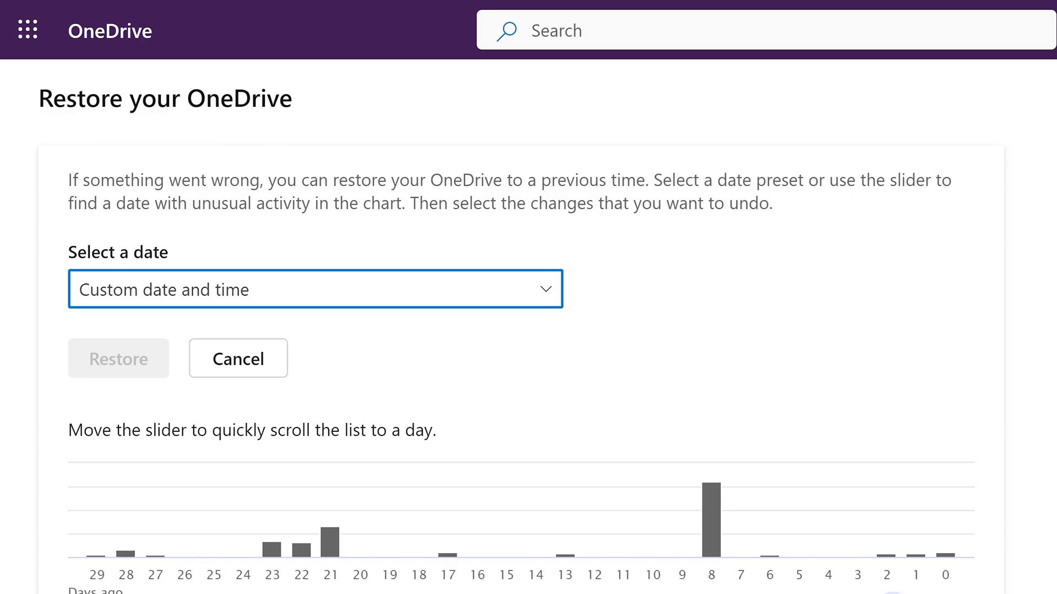
# Step: Set the restore timeline slider to 1 day ago and scroll to the 8/1/2023 changes
pyautogui.scroll(-5, 894, 321)
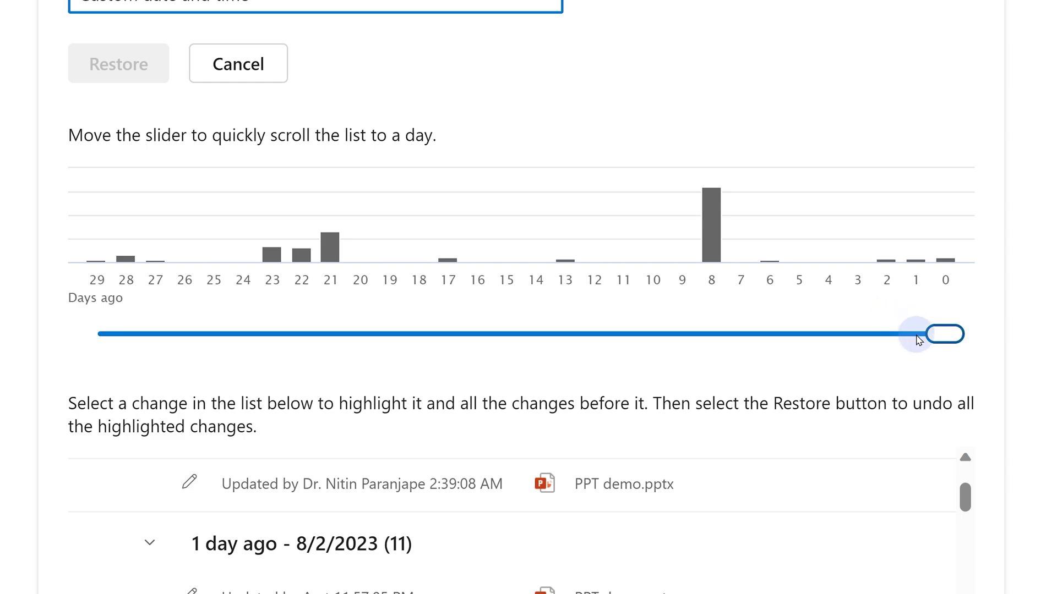
pyautogui.click(917, 339)
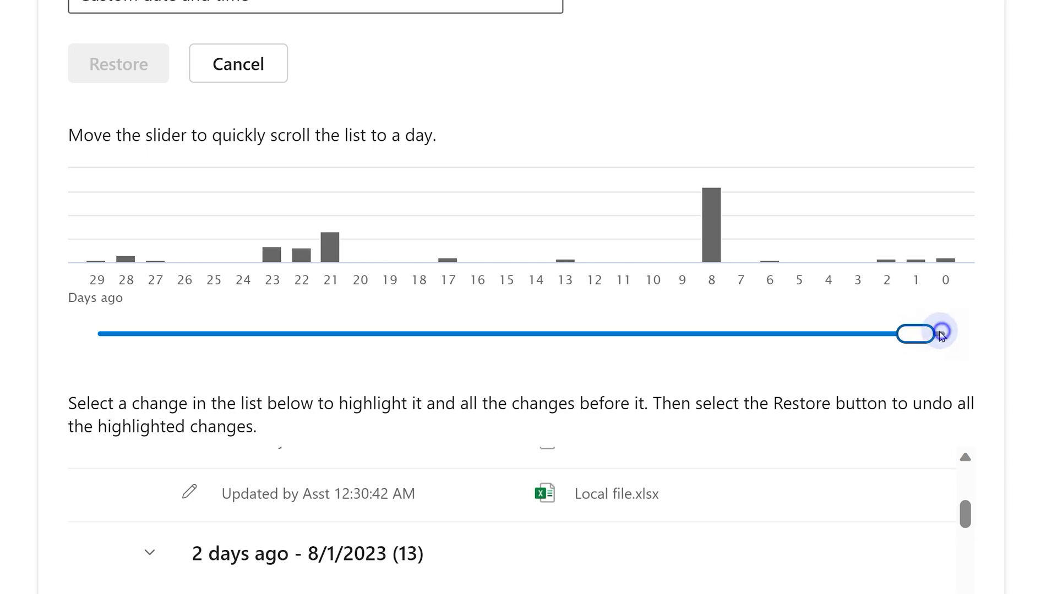
pyautogui.click(934, 335)
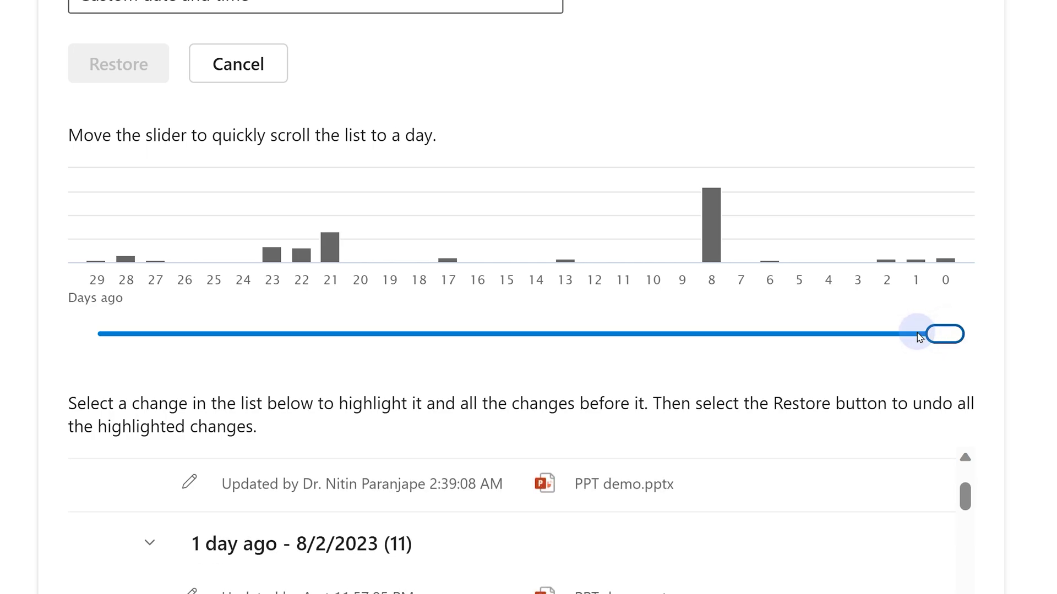
pyautogui.click(926, 337)
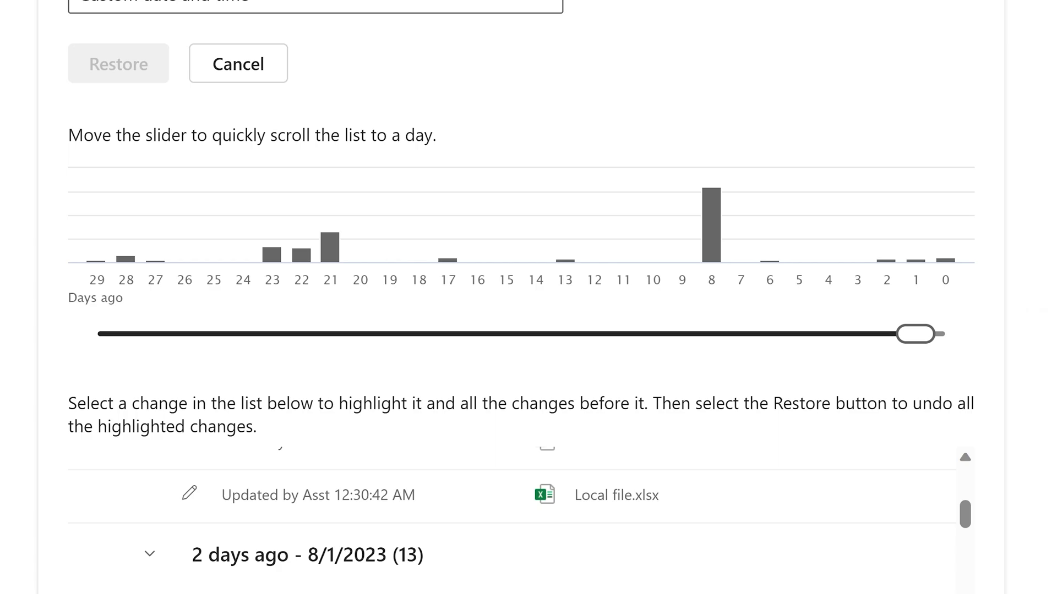
pyautogui.scroll(-2, 205, 385)
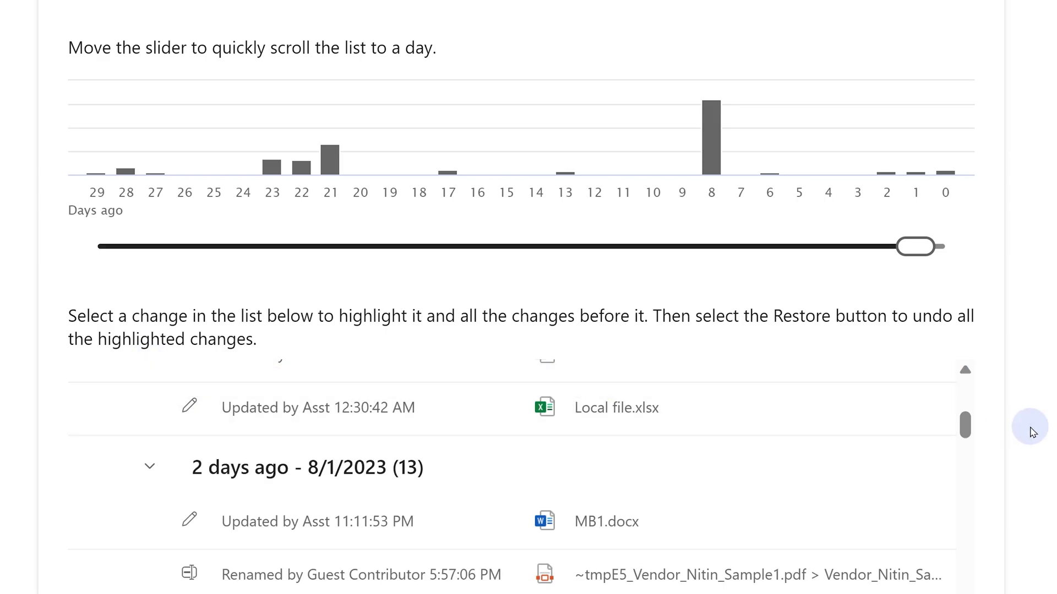
# Step: Collapse the Today group and select every change back to the 5:25:51 PM Demo move
pyautogui.click(965, 370)
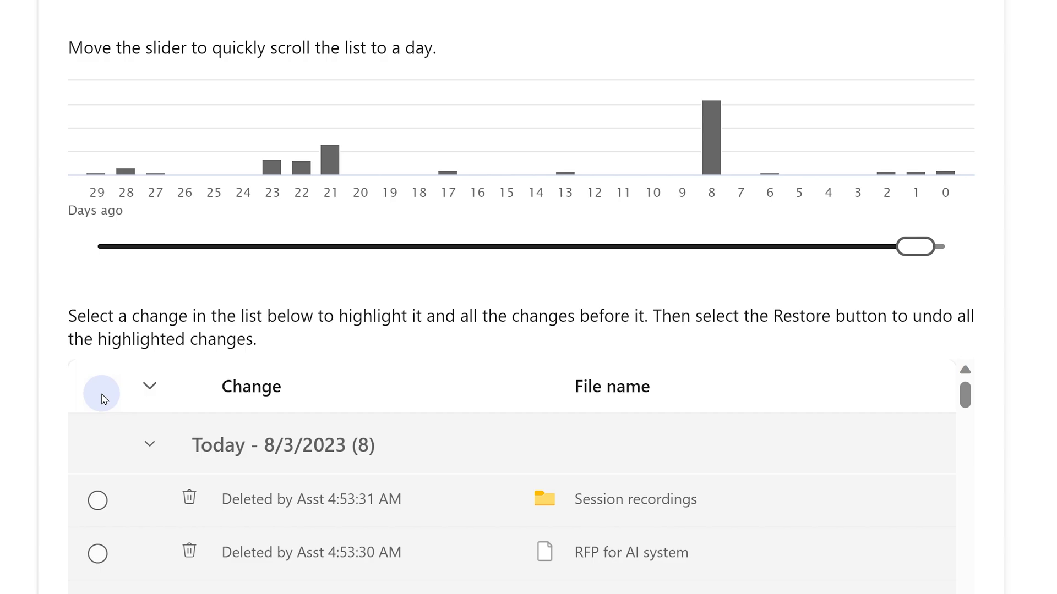
pyautogui.click(150, 444)
pyautogui.scroll(-8, 511, 331)
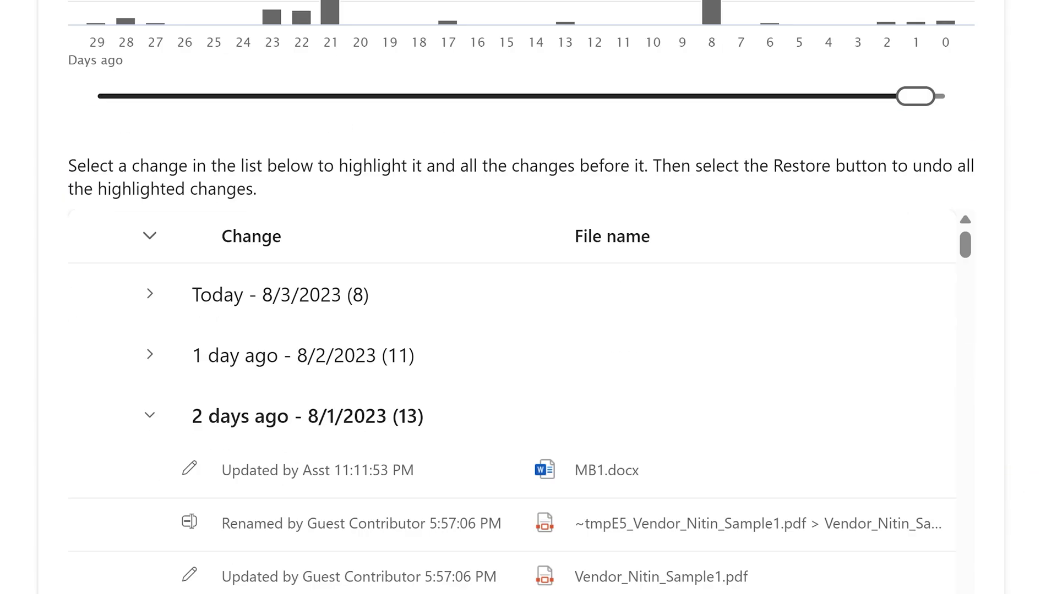
pyautogui.scroll(-6, 512, 297)
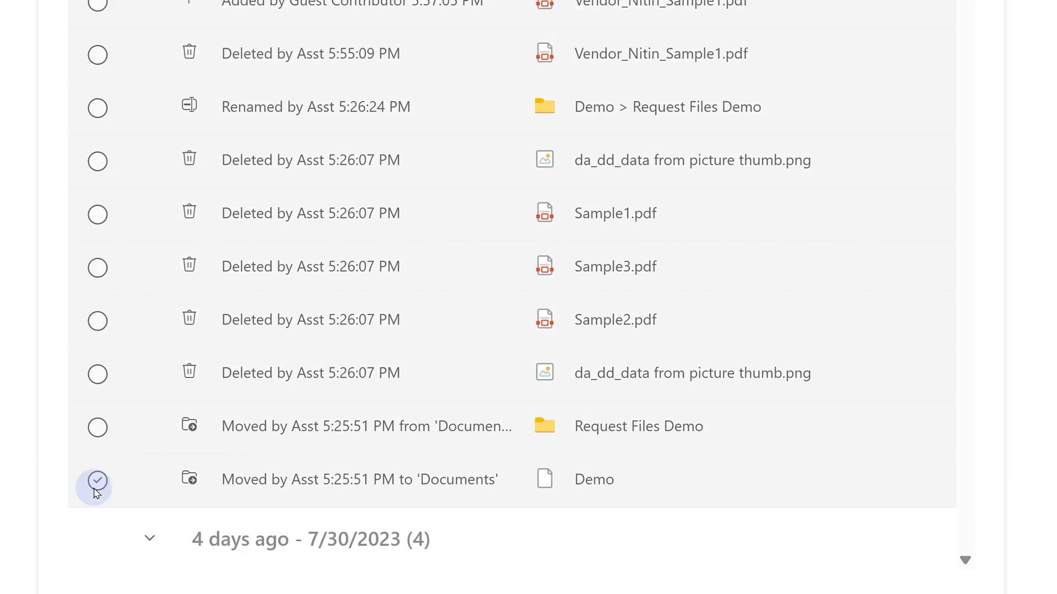
pyautogui.click(98, 481)
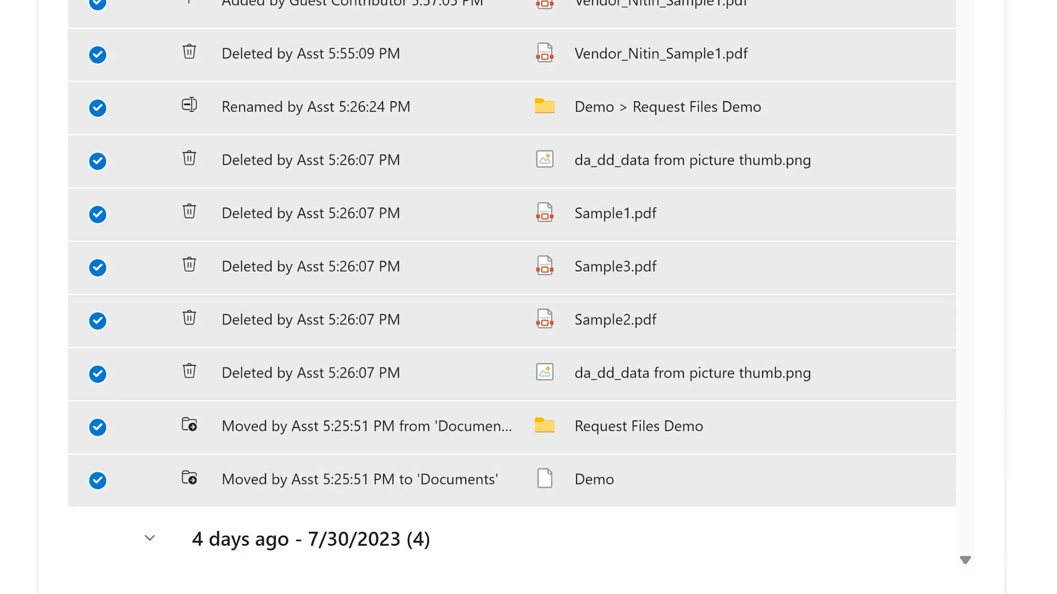
# Step: Scroll back to the top of the restore page to review the rollback summary
pyautogui.scroll(10, 285, 154)
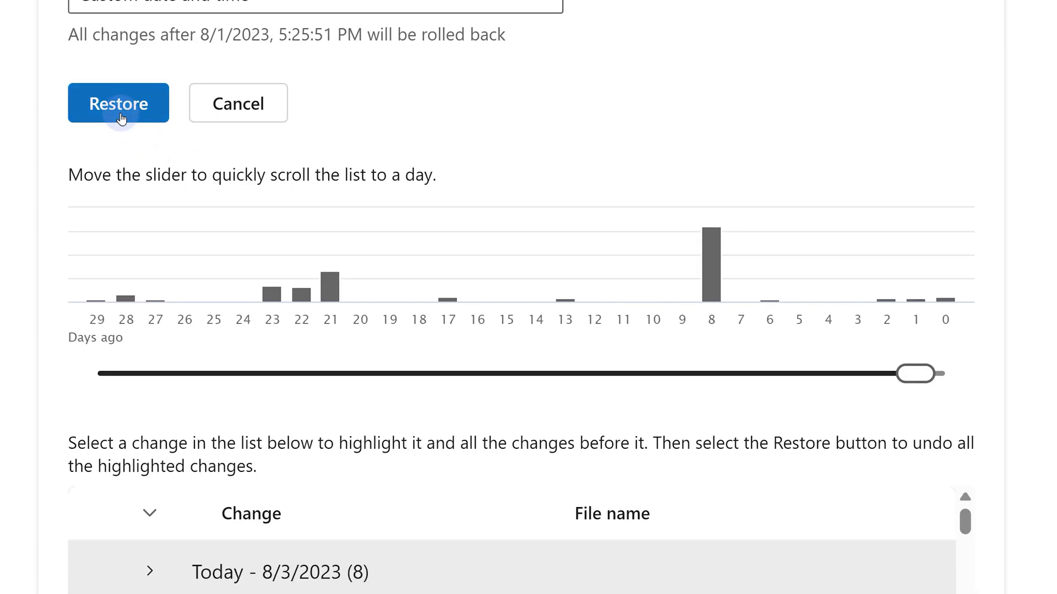